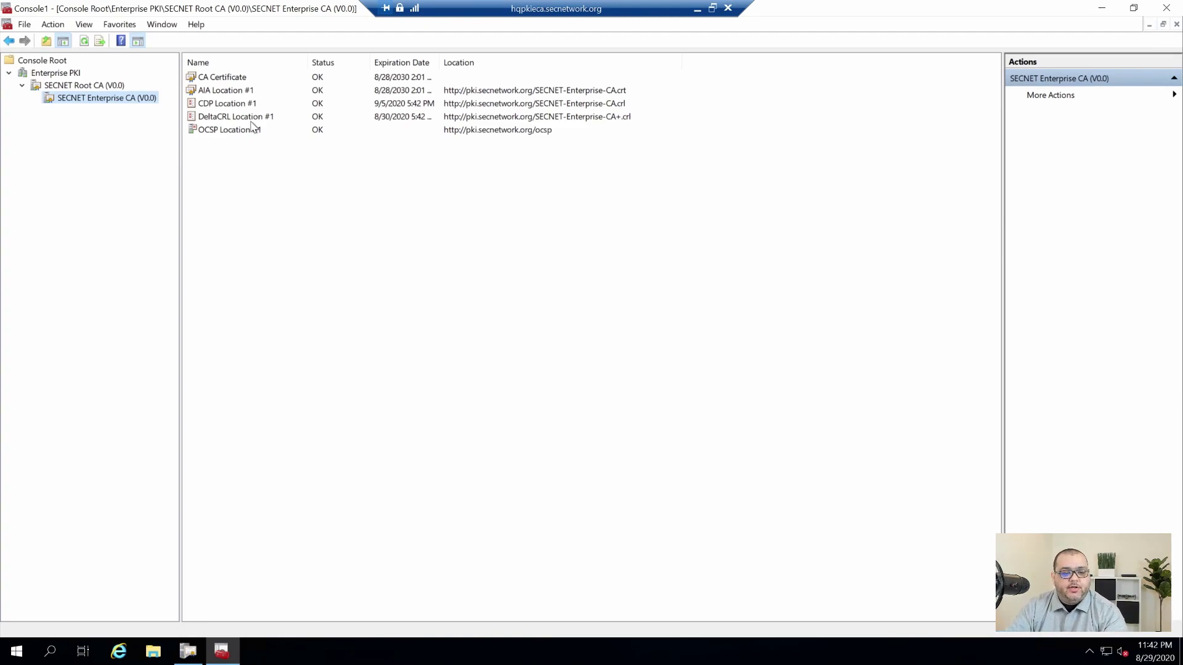
Review the AIA, CDP and OCSP location entries of SECNET Enterprise CA in Enterprise PKI.
{"action": "left_click", "coordinate": [54, 89]}
{"action": "left_click", "coordinate": [69, 99]}
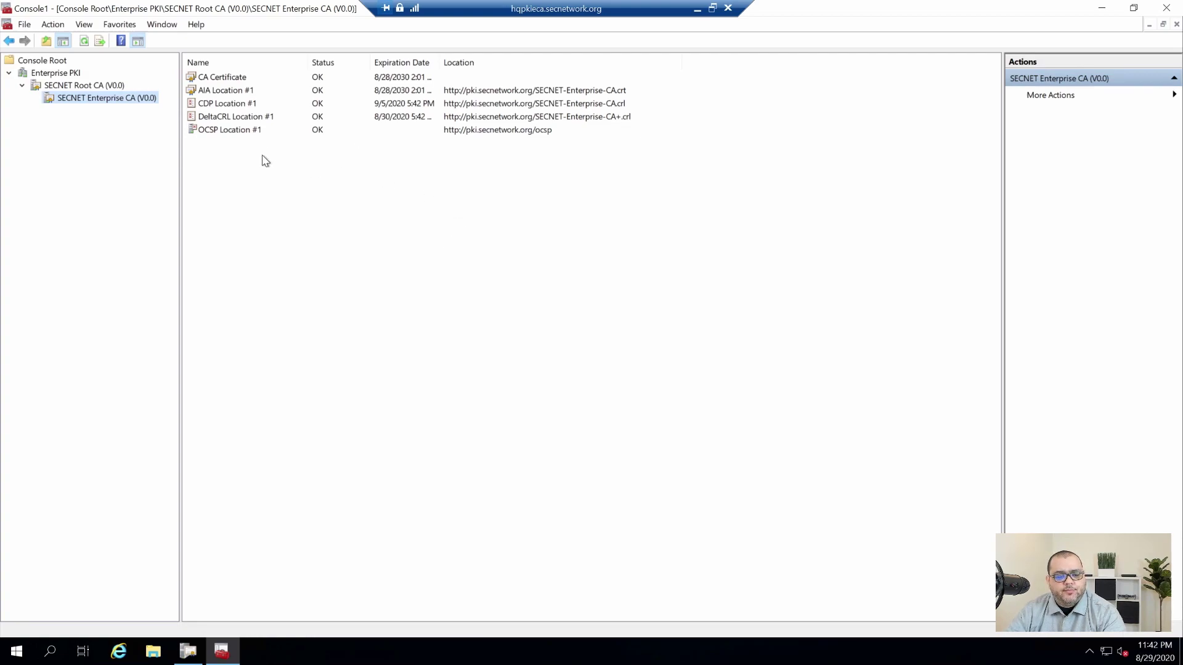
{"action": "left_click", "coordinate": [277, 91]}
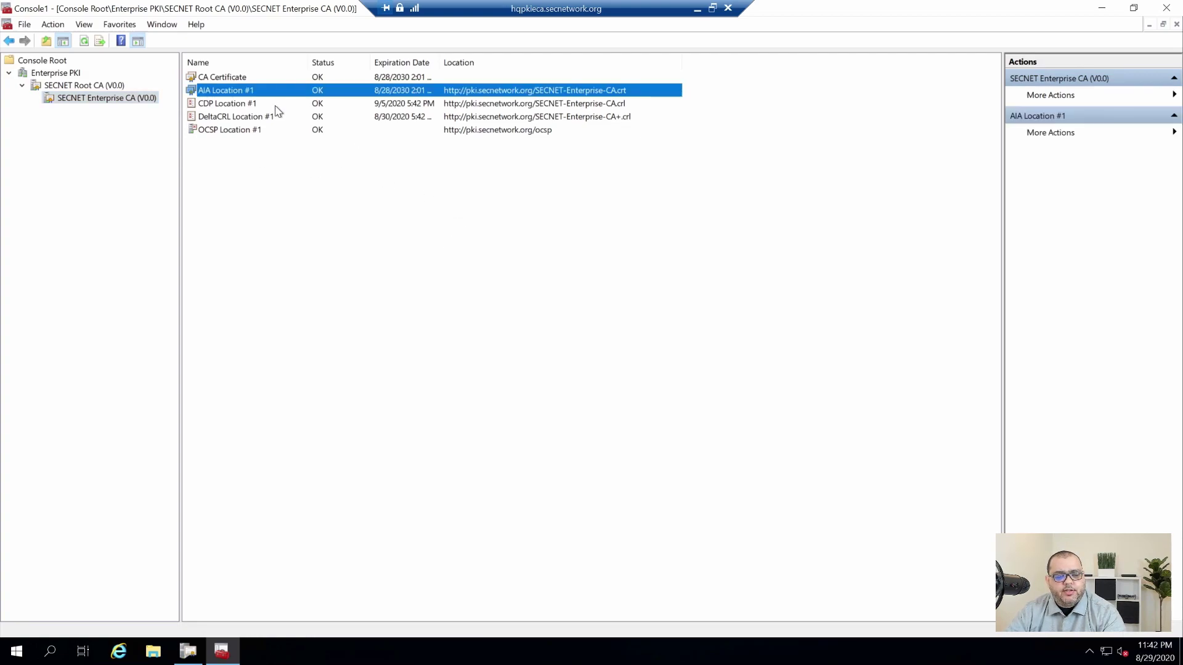
{"action": "left_click", "coordinate": [275, 105]}
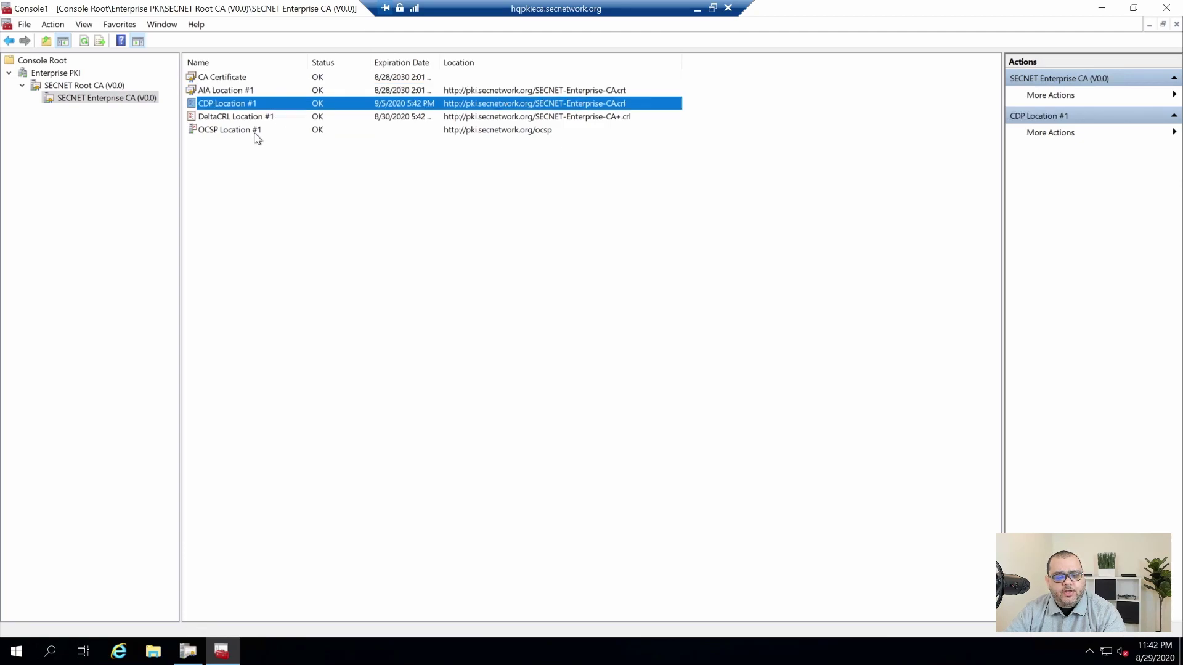
{"action": "left_click", "coordinate": [260, 132]}
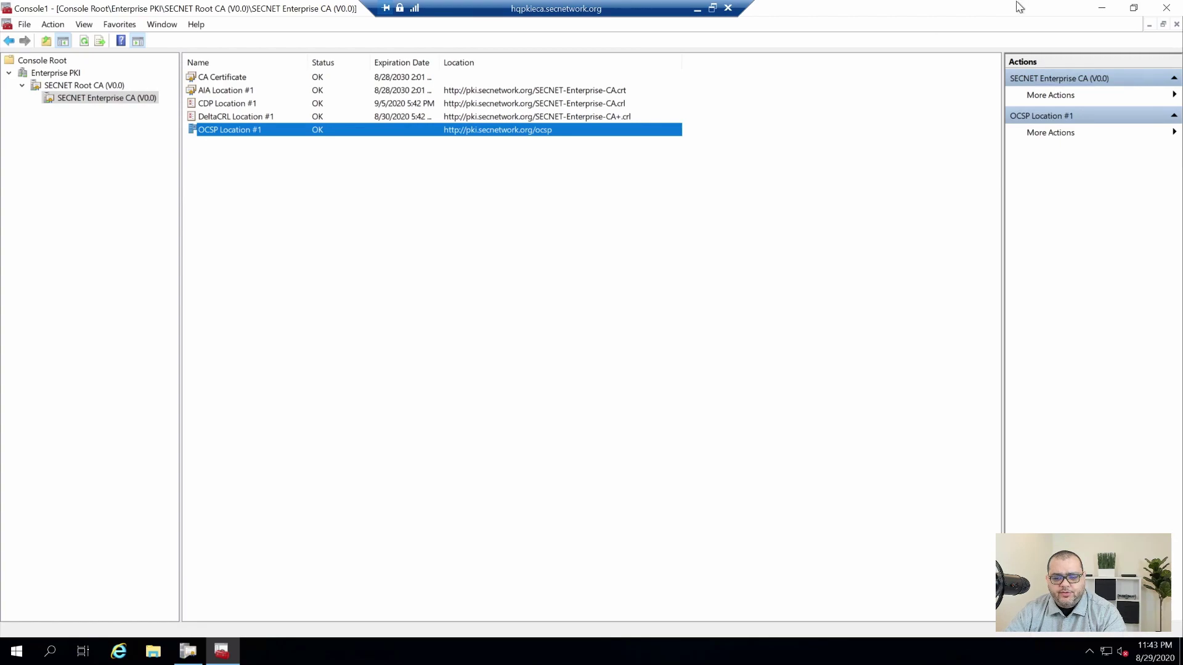
Minimize the hqpkieca remote session and switch to the PuTTY terminal to view the nginx proxy.conf on hqpkiproxy.
{"action": "left_click_drag", "start_coordinate": [685, 10], "coordinate": [712, 11]}
{"action": "left_click", "coordinate": [722, 11]}
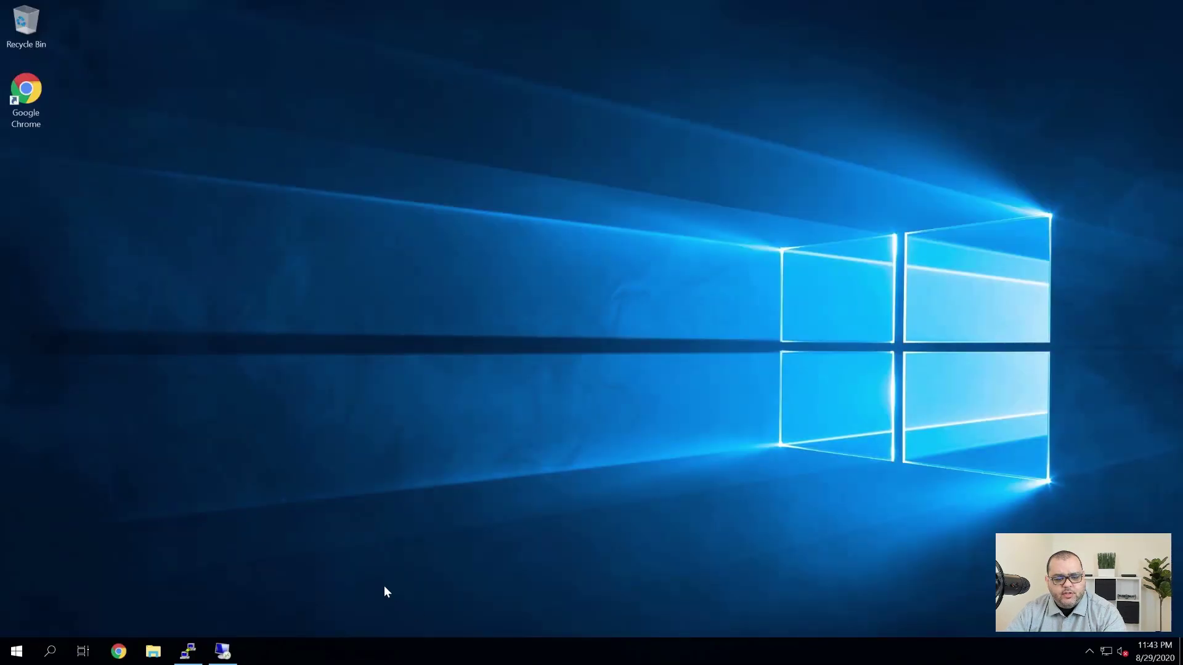
{"action": "left_click", "coordinate": [188, 652]}
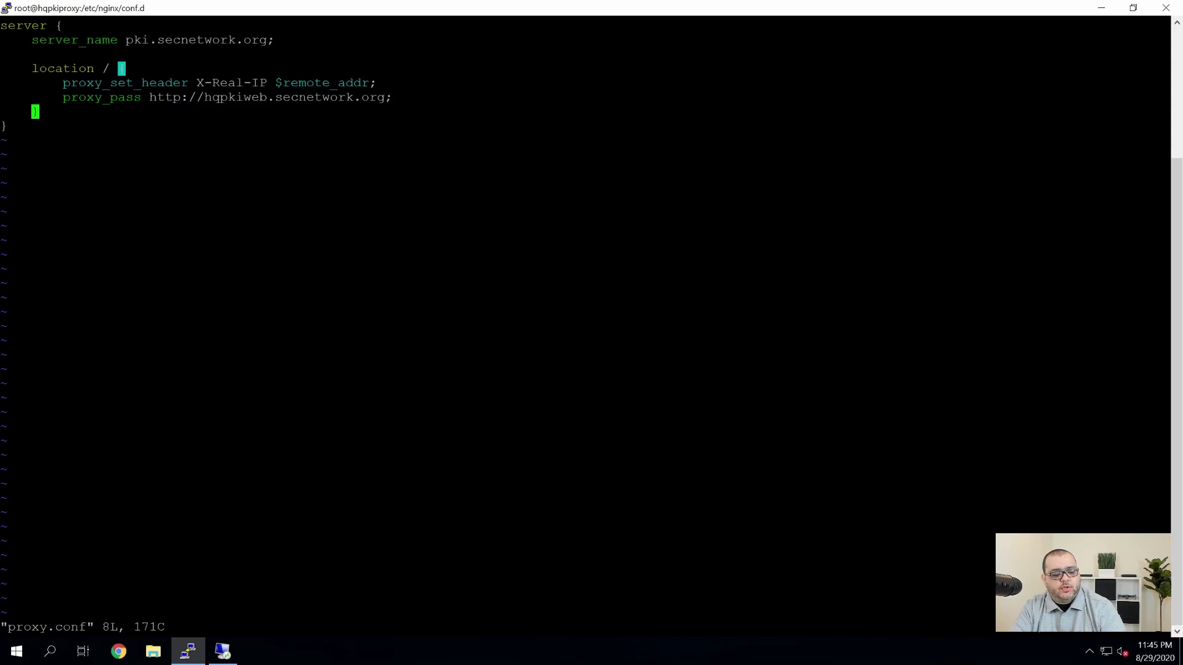
Launch Remote Desktop with mstsc, connect to hqpkiweb.secnetwork.org and accept the SECNET policy statement.
{"action": "key", "text": "super+r"}
{"action": "type", "text": "msts"}
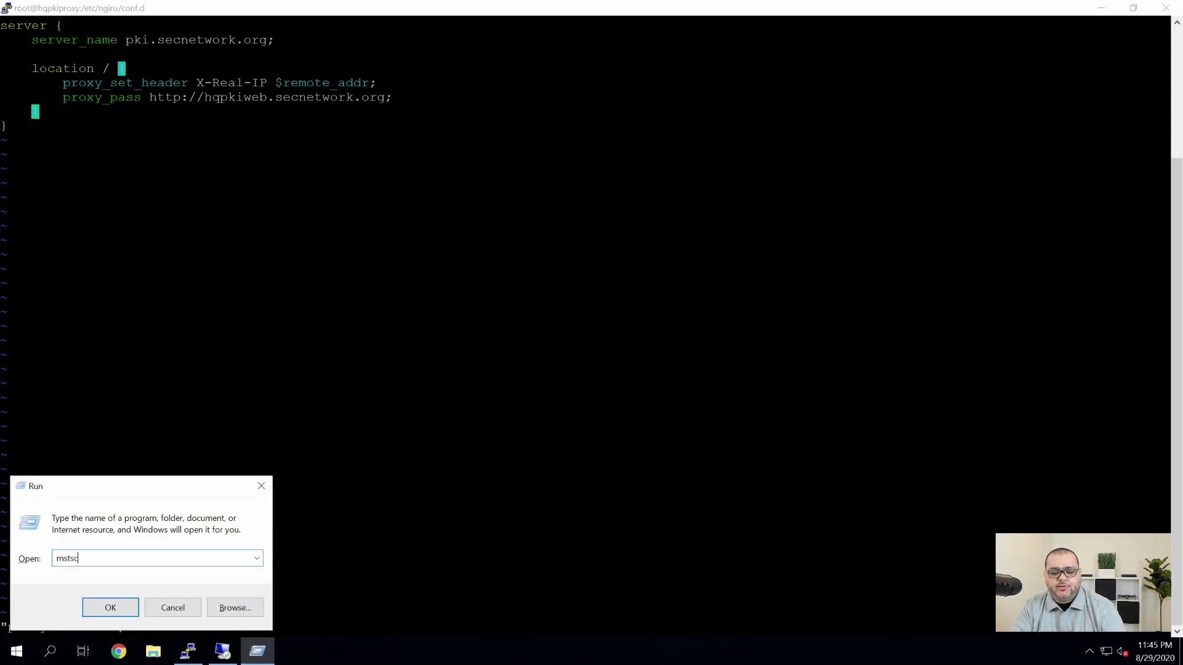
{"action": "key", "text": "Return"}
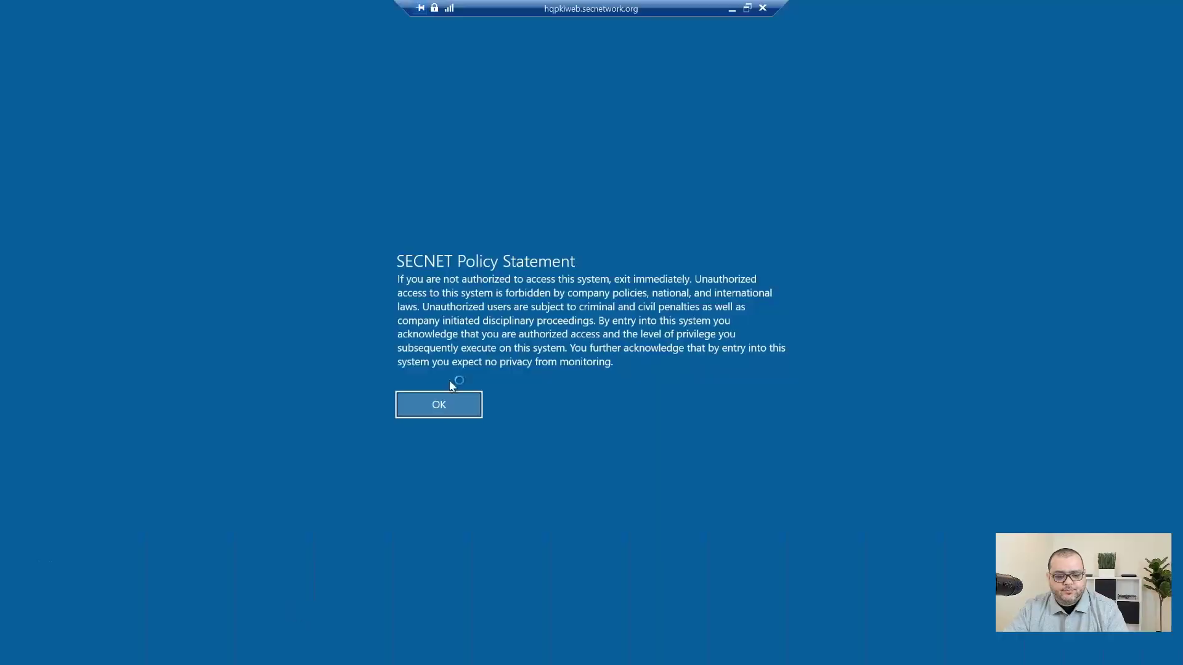
{"action": "left_click", "coordinate": [441, 404]}
Open the PKI folder on Local Disk (E:) in File Explorer and examine its files.
{"action": "key", "text": "super"}
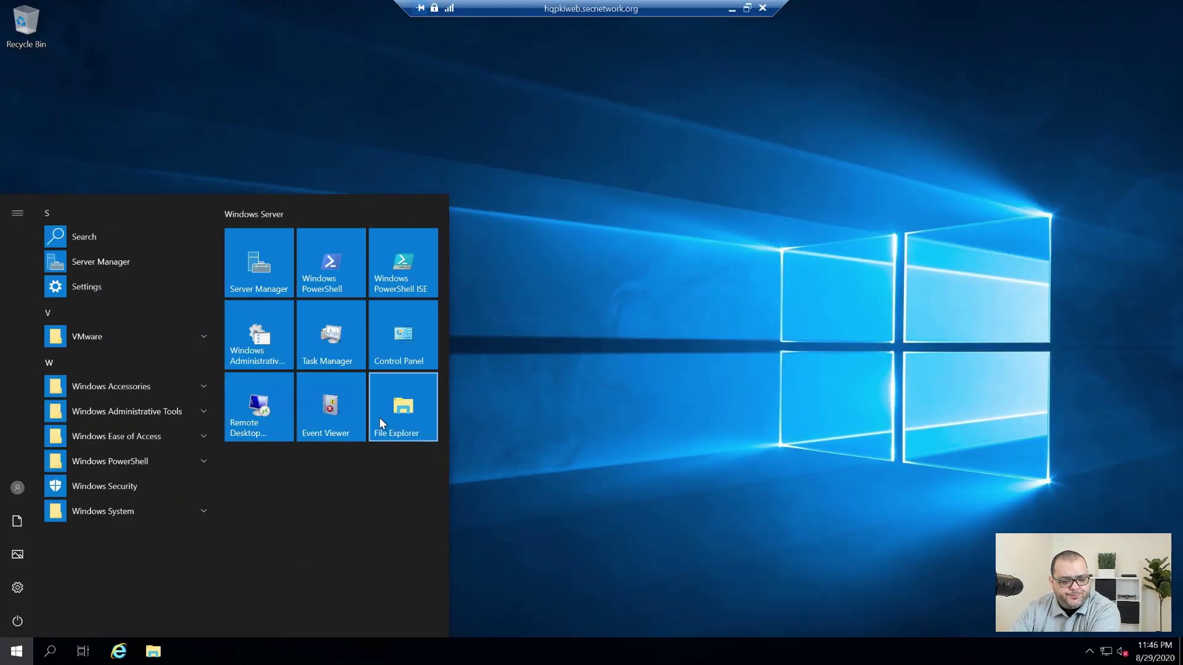
{"action": "left_click", "coordinate": [404, 417]}
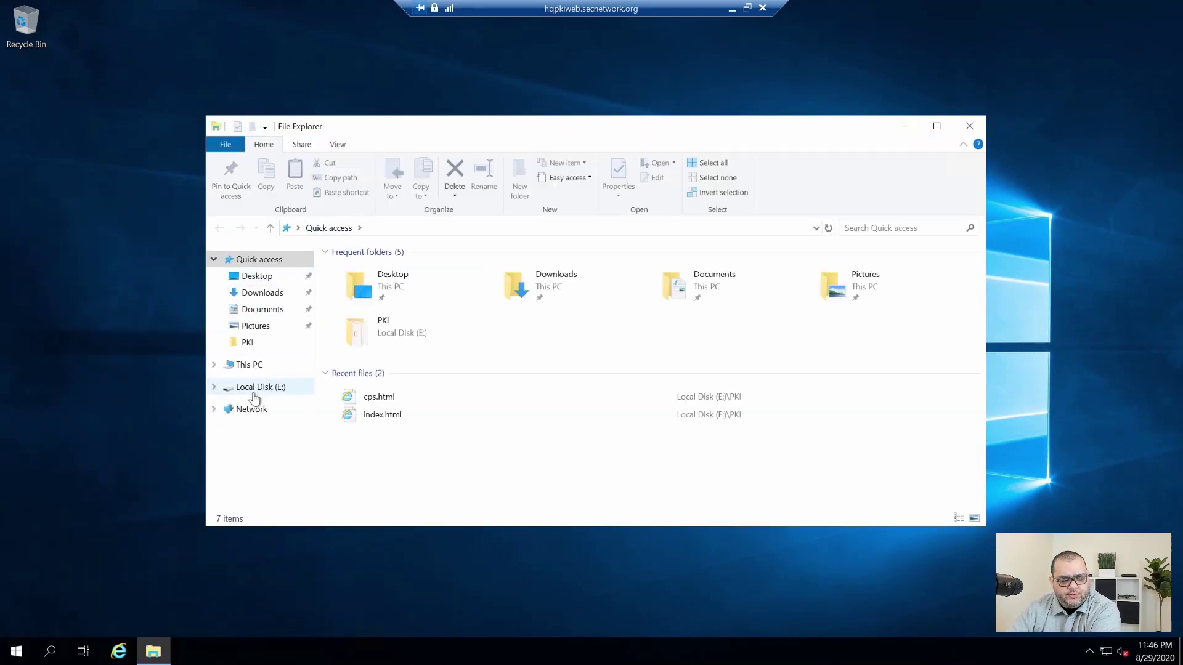
{"action": "left_click", "coordinate": [252, 388]}
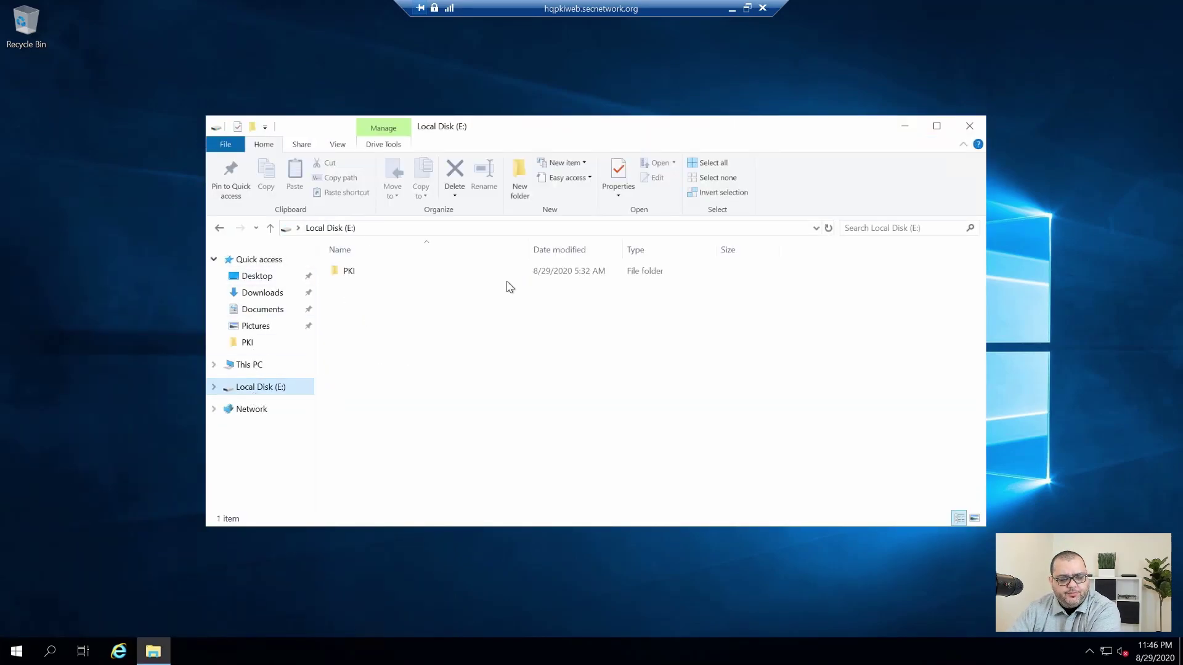
{"action": "left_click", "coordinate": [350, 274]}
{"action": "double_click", "coordinate": [351, 276]}
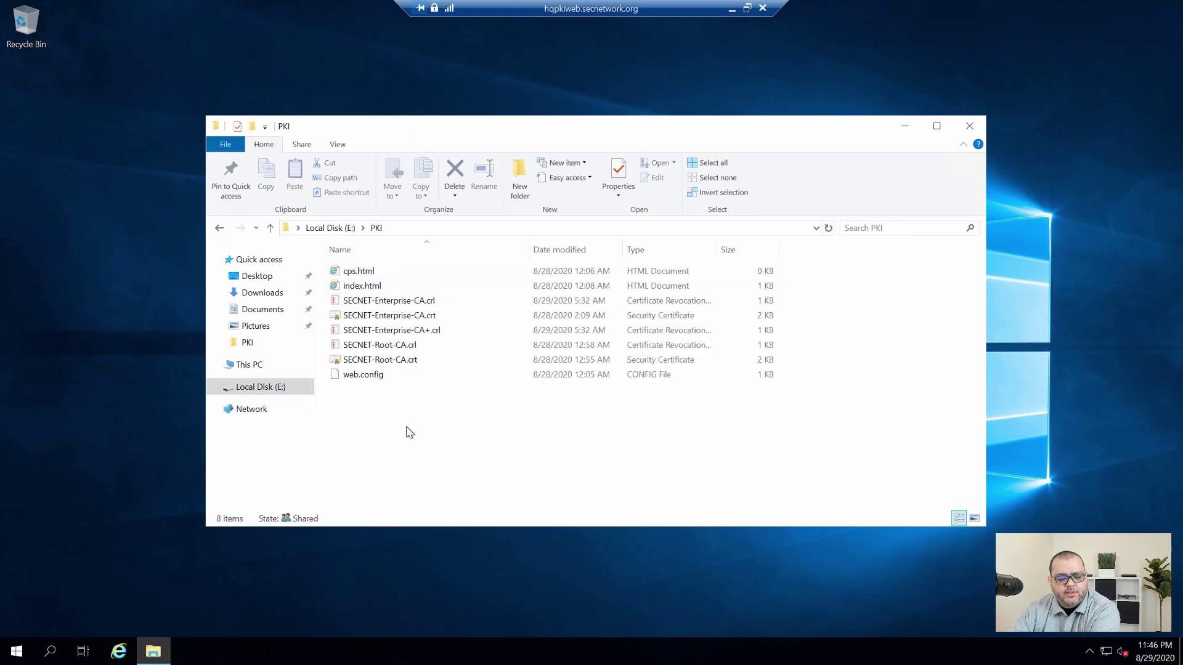
{"action": "left_click_drag", "start_coordinate": [377, 412], "coordinate": [351, 266]}
{"action": "left_click", "coordinate": [436, 449]}
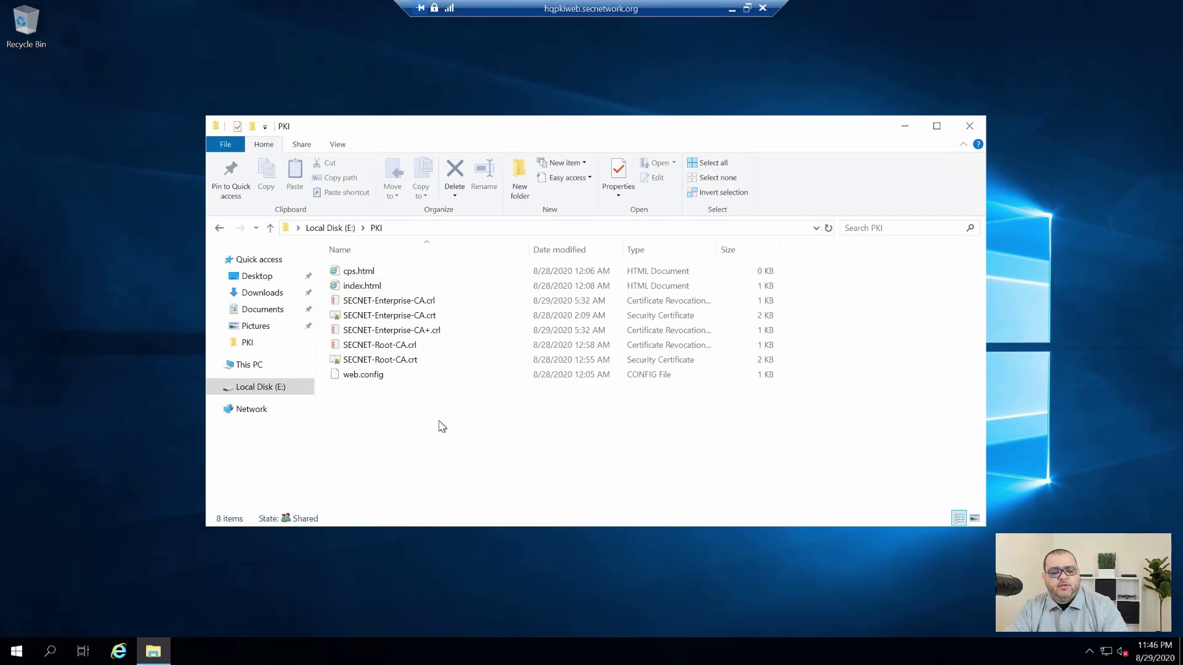
Open Internet Information Services (IIS) Manager, widen the connections tree and expand HQPKIWEB down to the contents of Default Web Site.
{"action": "key", "text": "super"}
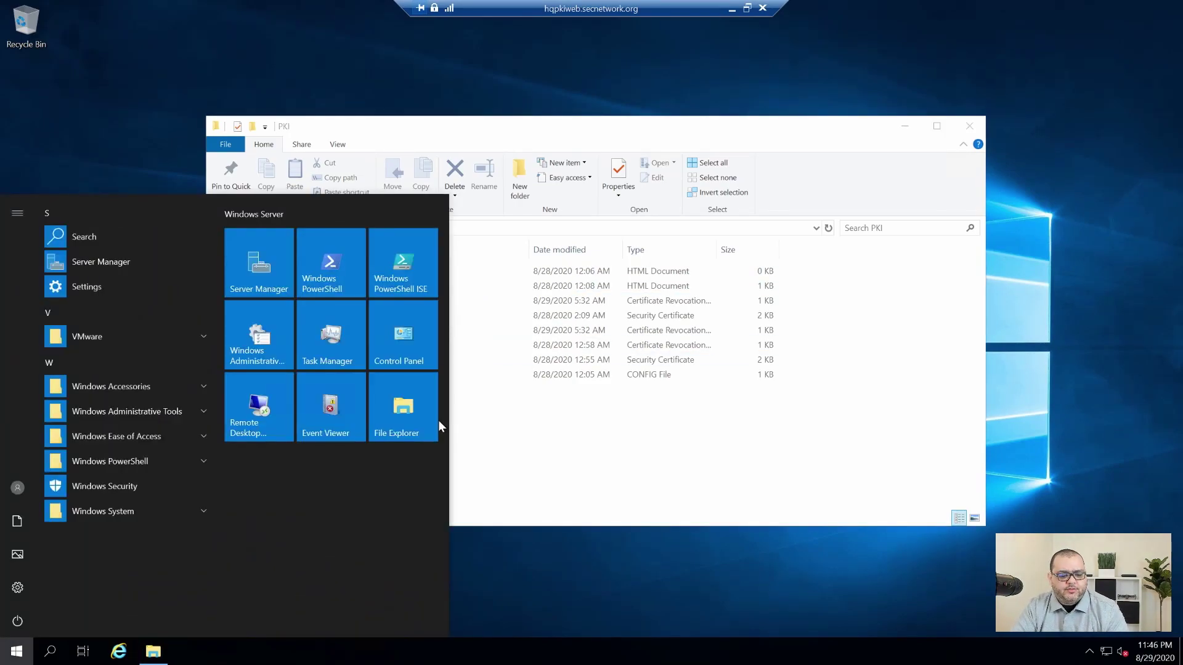
{"action": "type", "text": "iis"}
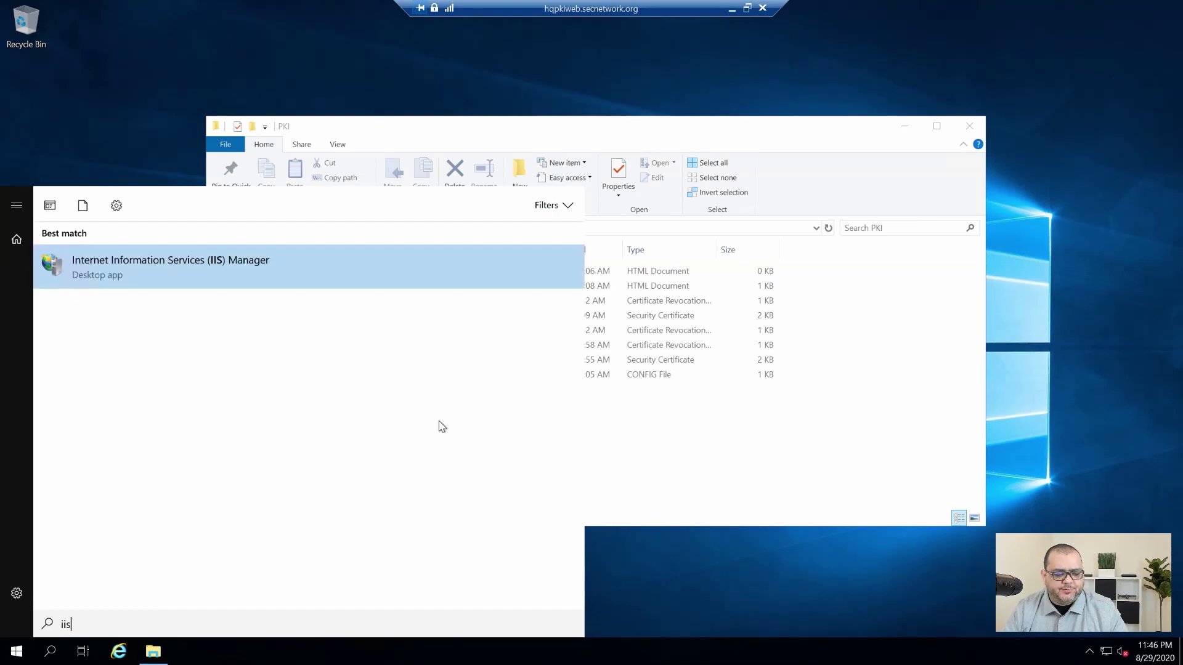
{"action": "key", "text": "Return"}
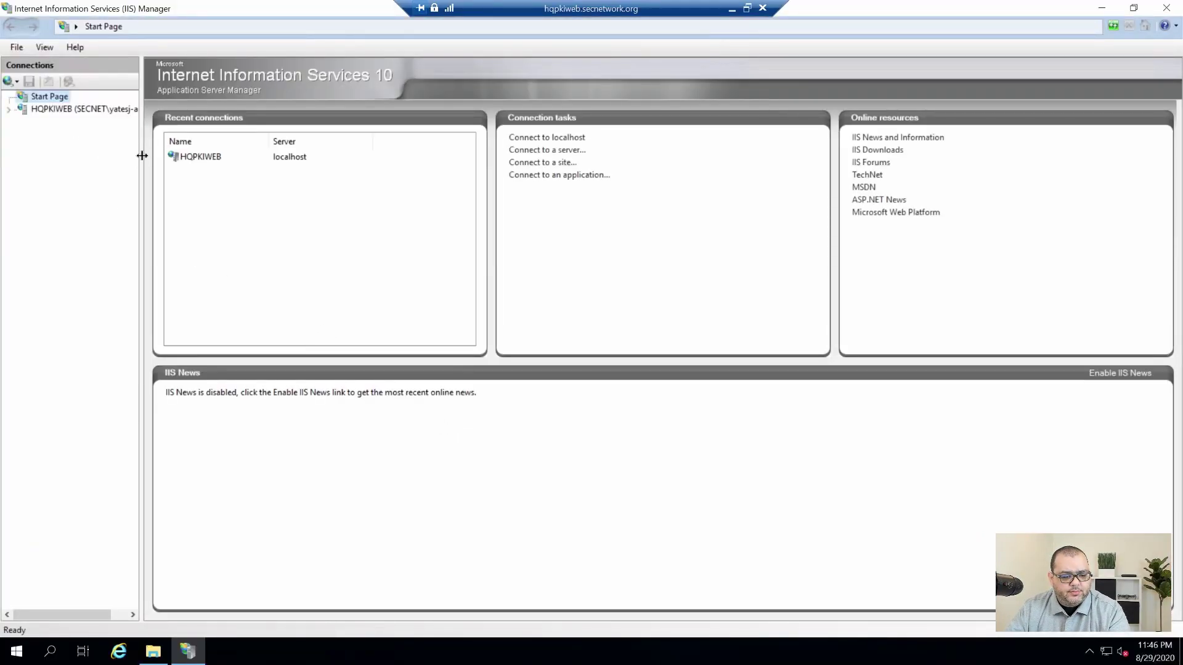
{"action": "left_click_drag", "start_coordinate": [143, 159], "coordinate": [188, 159]}
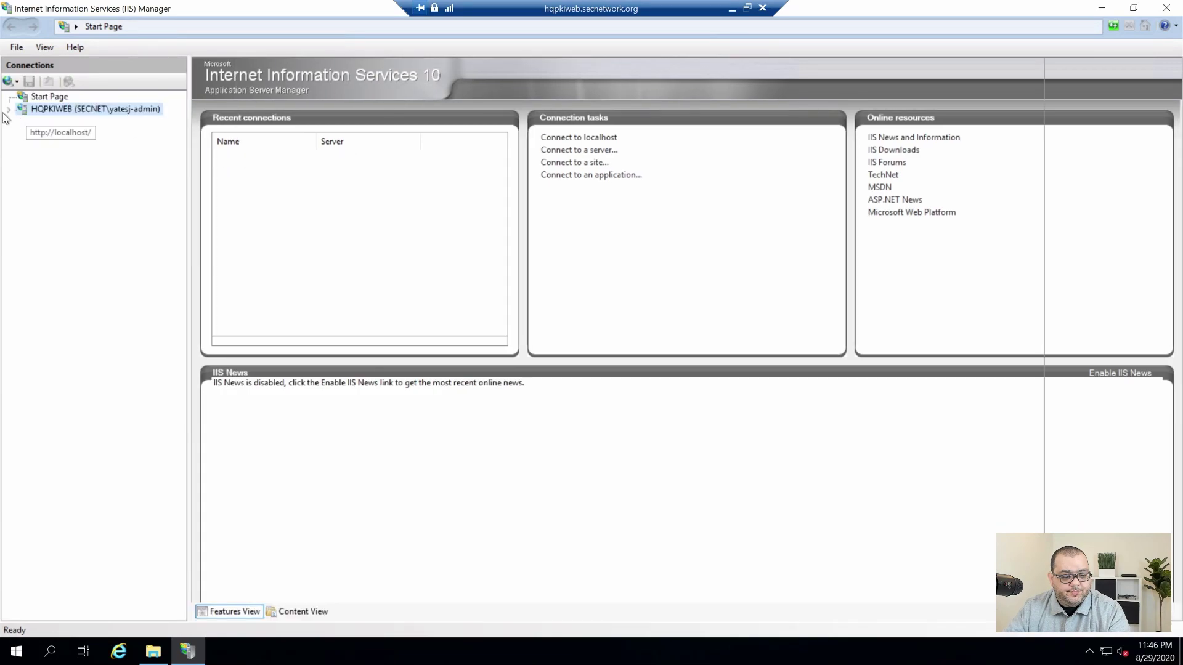
{"action": "left_click", "coordinate": [5, 115]}
{"action": "left_click", "coordinate": [10, 110]}
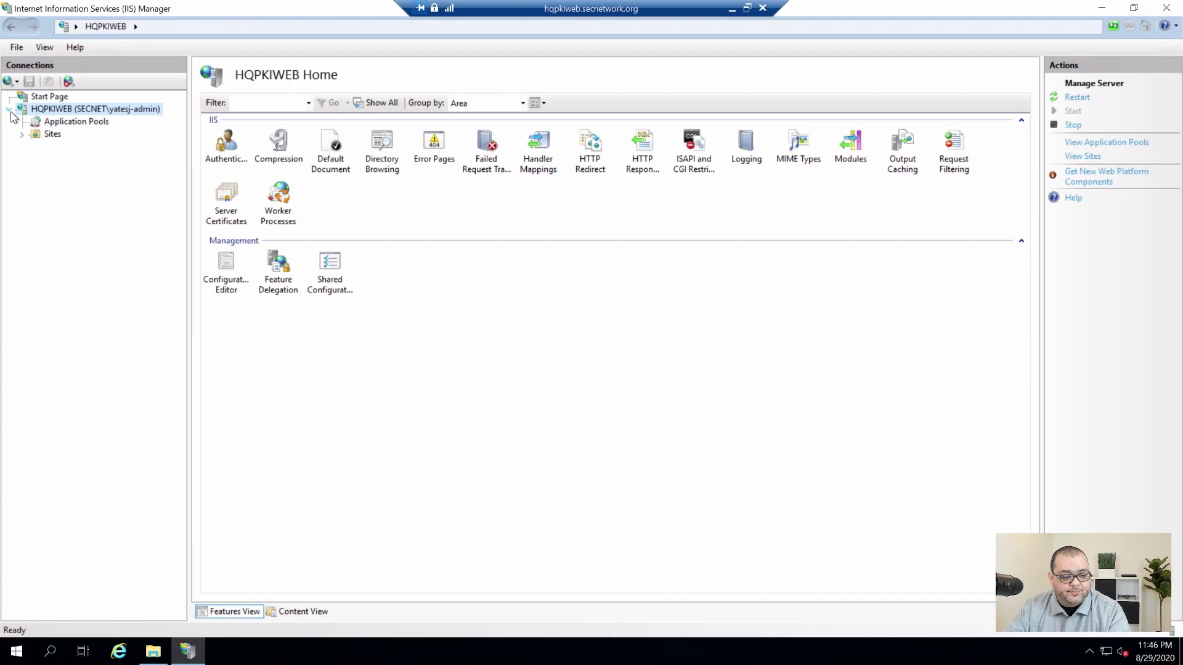
{"action": "left_click", "coordinate": [22, 134]}
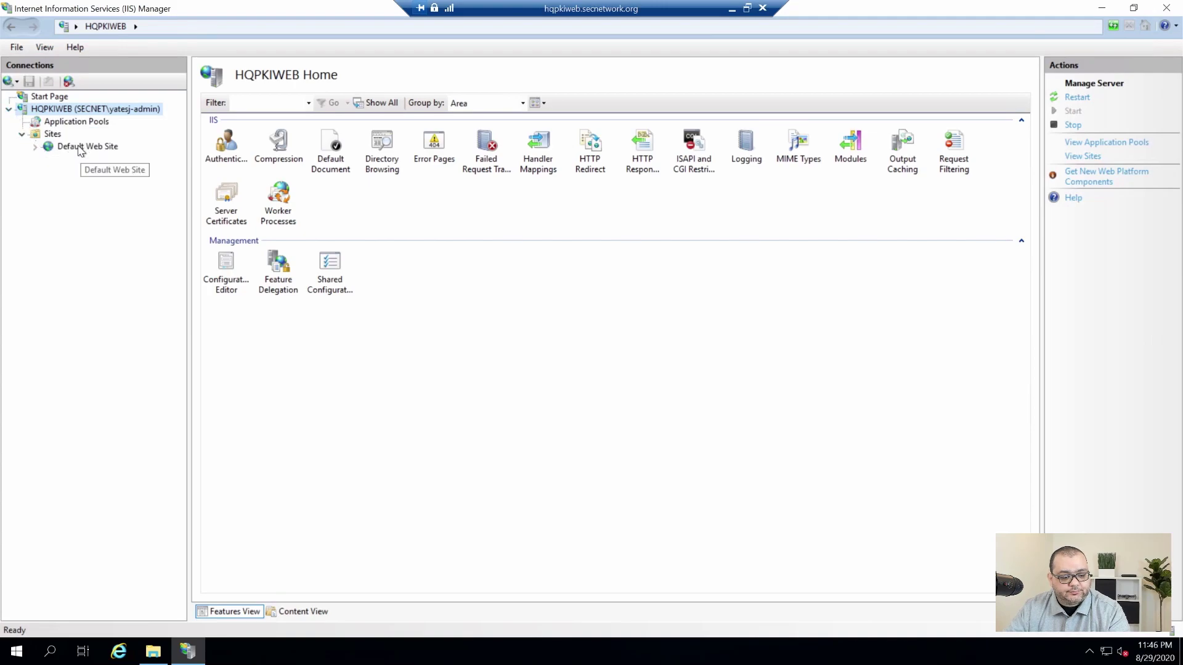
{"action": "left_click", "coordinate": [35, 146]}
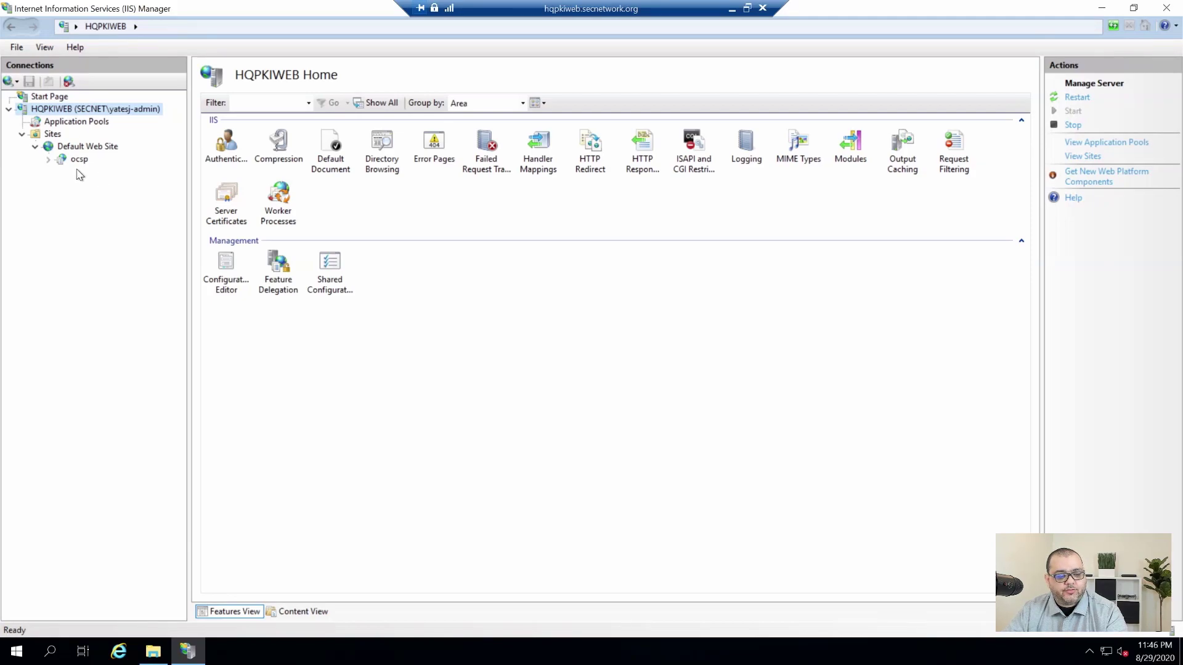
Check the physical path in the basic settings of Default Web Site and close the dialog without changes.
{"action": "left_click", "coordinate": [91, 146]}
{"action": "right_click", "coordinate": [88, 147]}
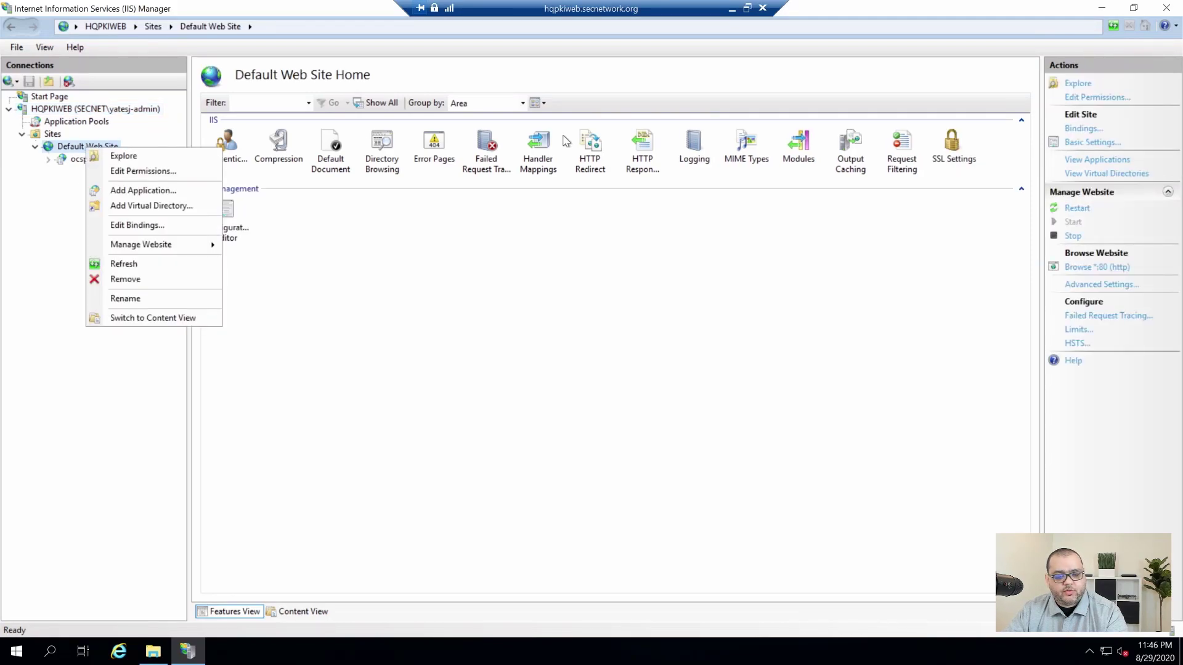
{"action": "left_click", "coordinate": [1057, 40]}
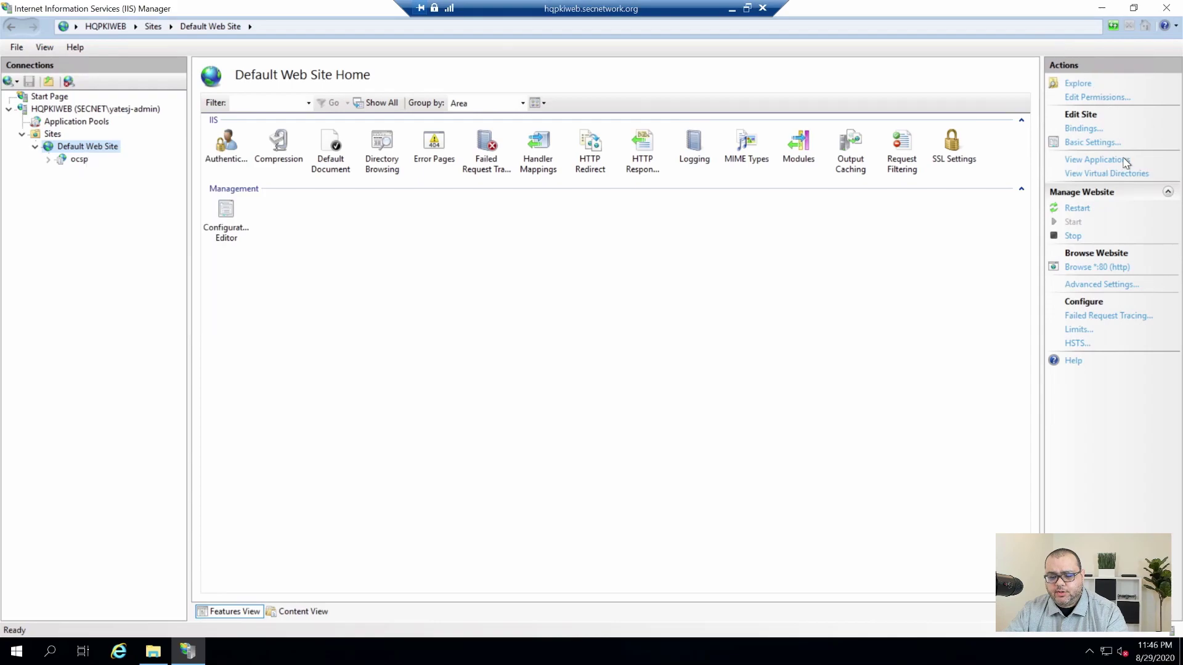
{"action": "left_click", "coordinate": [1092, 143]}
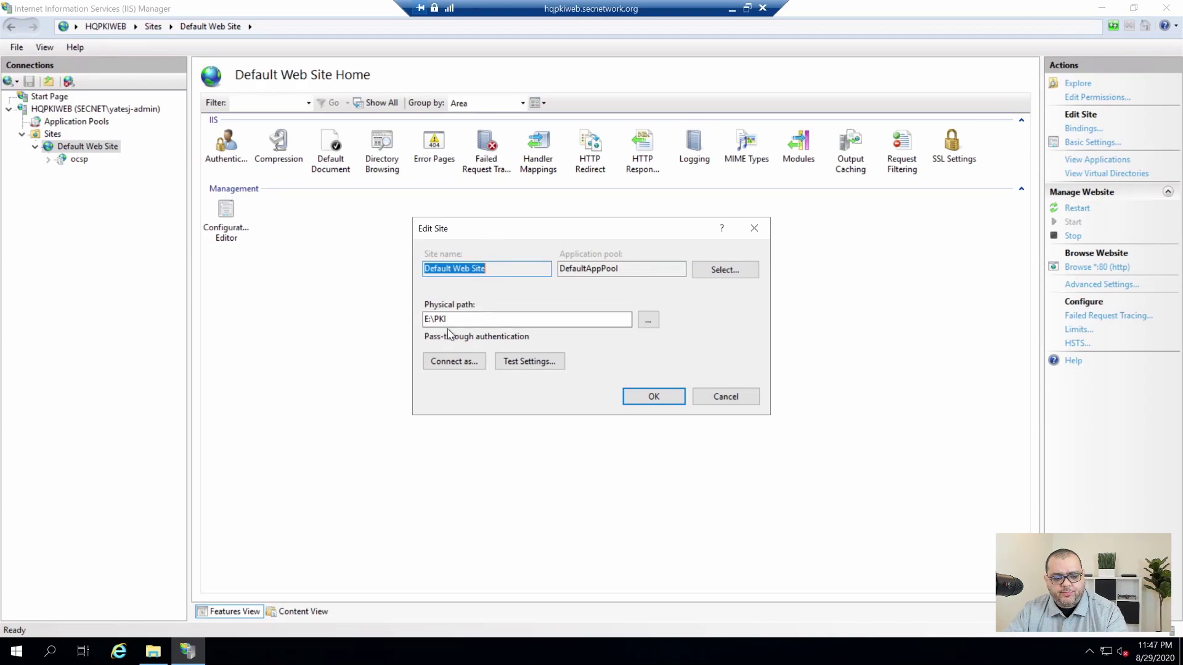
{"action": "left_click", "coordinate": [725, 397]}
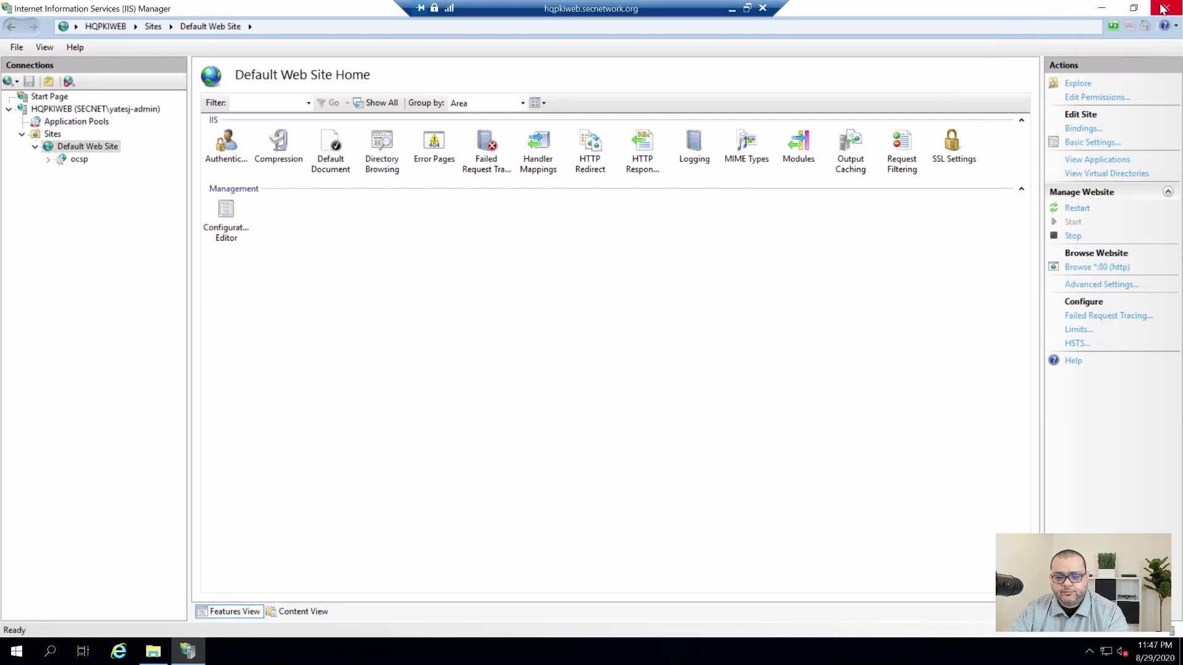
Switch to the Certification Authority console on hqpkieca and open the Certificate Templates Console for managing templates.
{"action": "left_click", "coordinate": [187, 654]}
{"action": "left_click", "coordinate": [186, 656]}
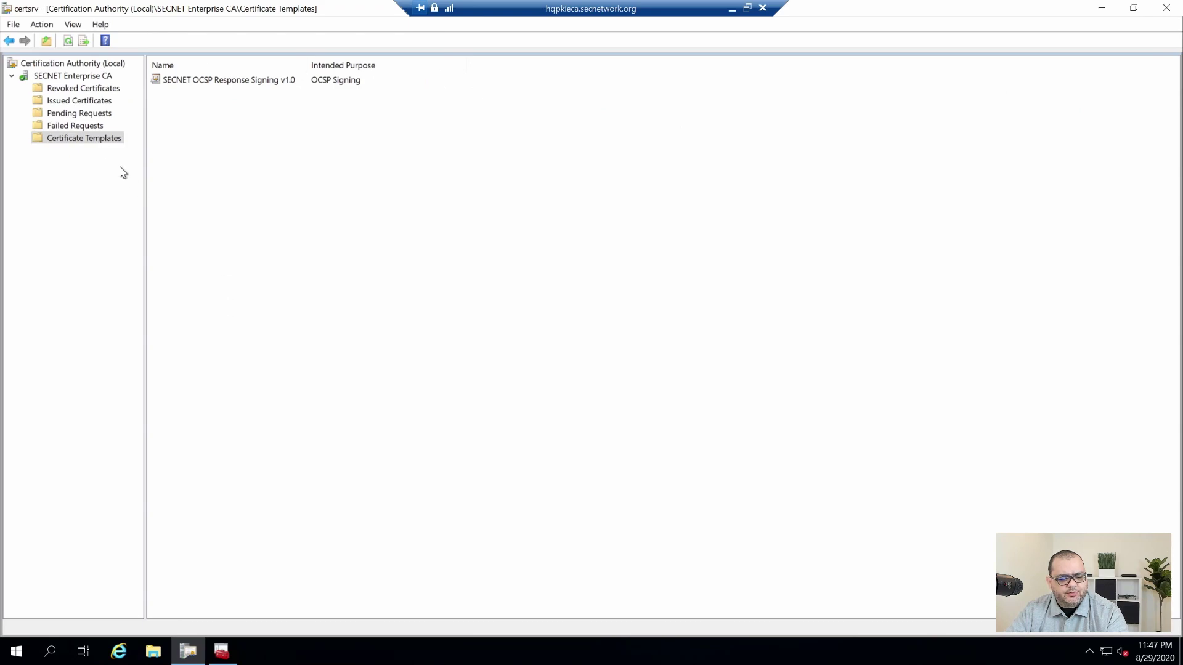
{"action": "right_click", "coordinate": [100, 138]}
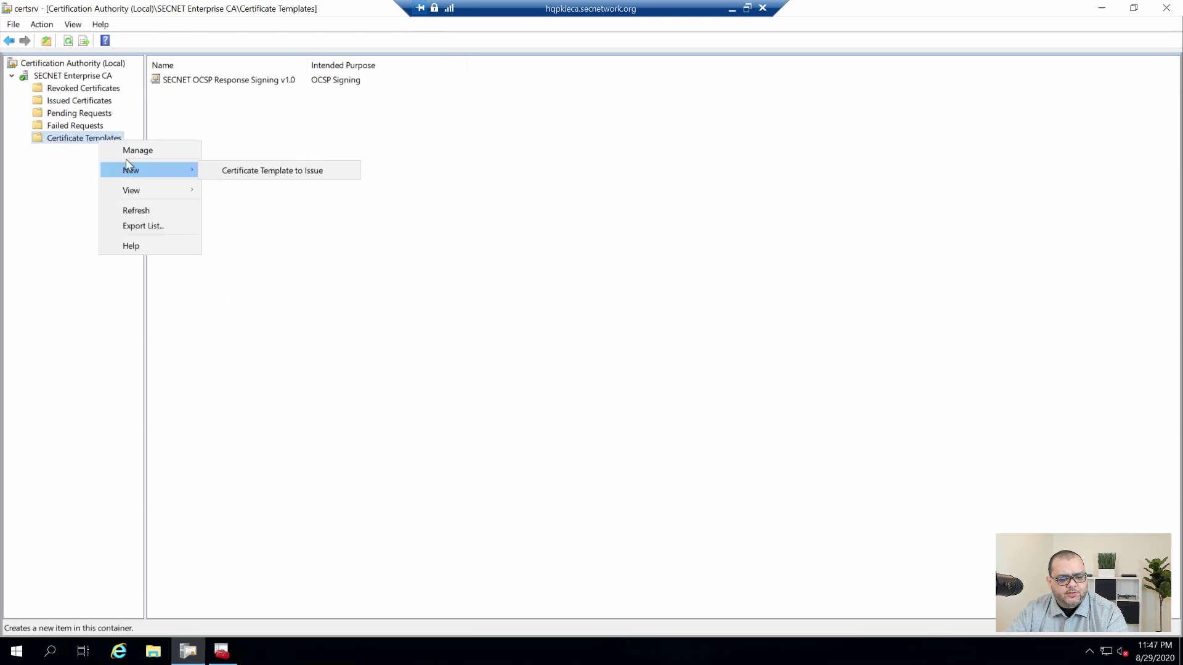
{"action": "left_click", "coordinate": [182, 153]}
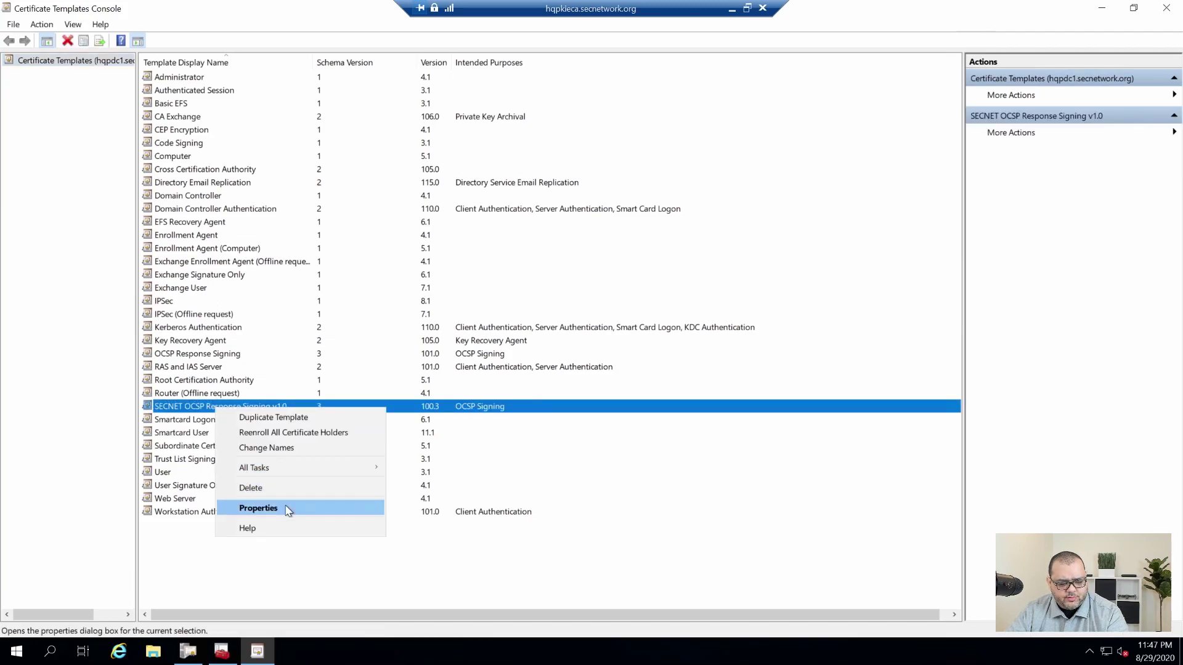
Inspect the HQPKIWEB$ security permissions in the SECNET OCSP Response Signing v1.0 template's properties, then cancel the dialog.
{"action": "left_click", "coordinate": [290, 508]}
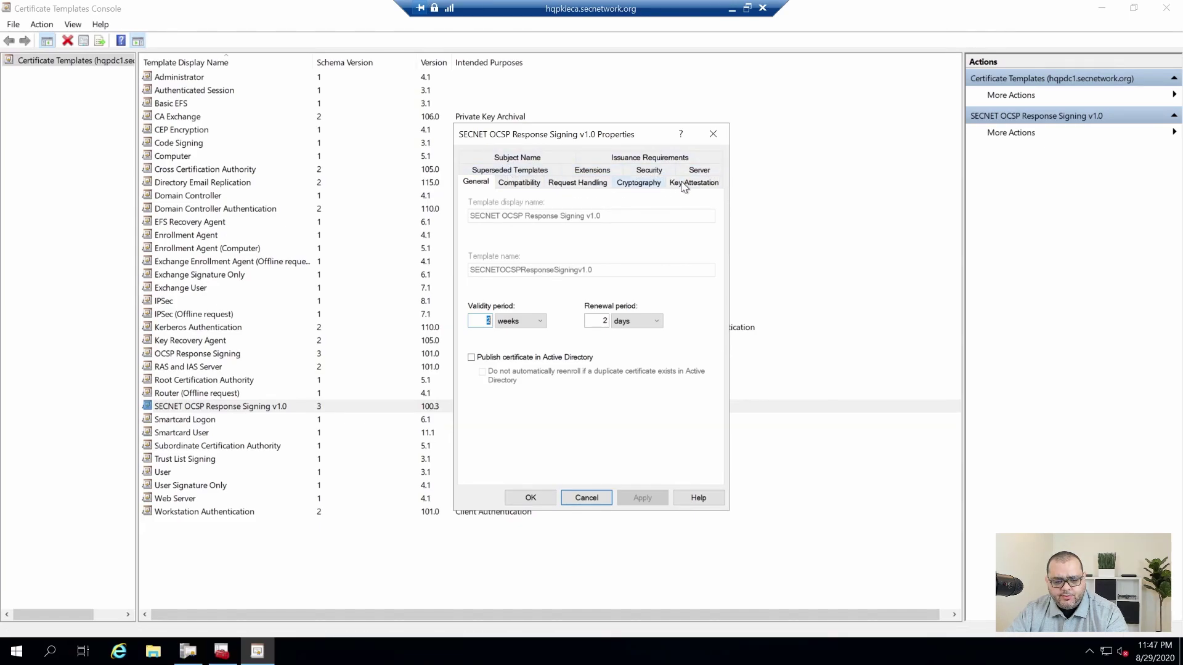
{"action": "left_click", "coordinate": [649, 170]}
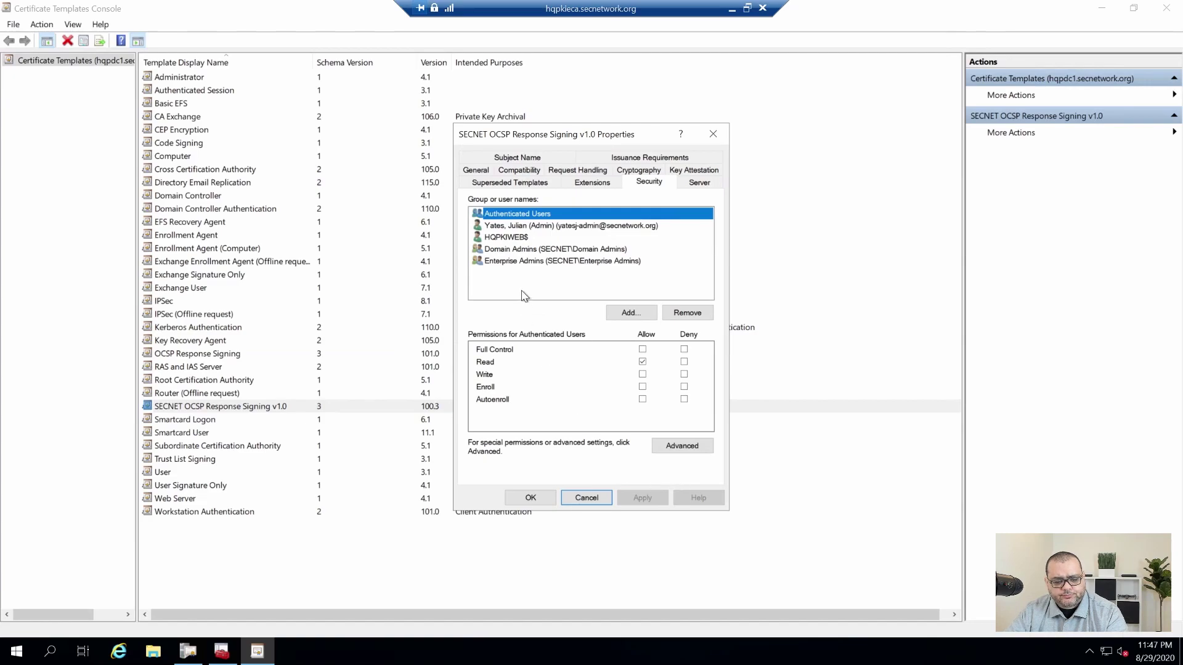
{"action": "left_click", "coordinate": [499, 238]}
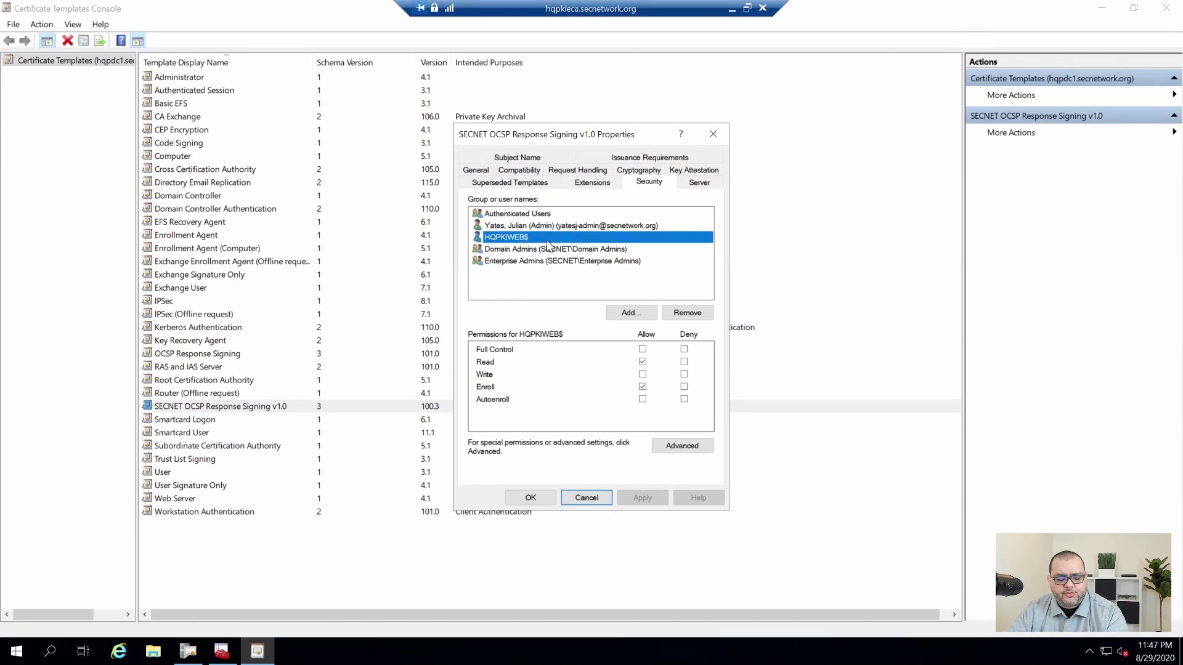
{"action": "left_click", "coordinate": [500, 387]}
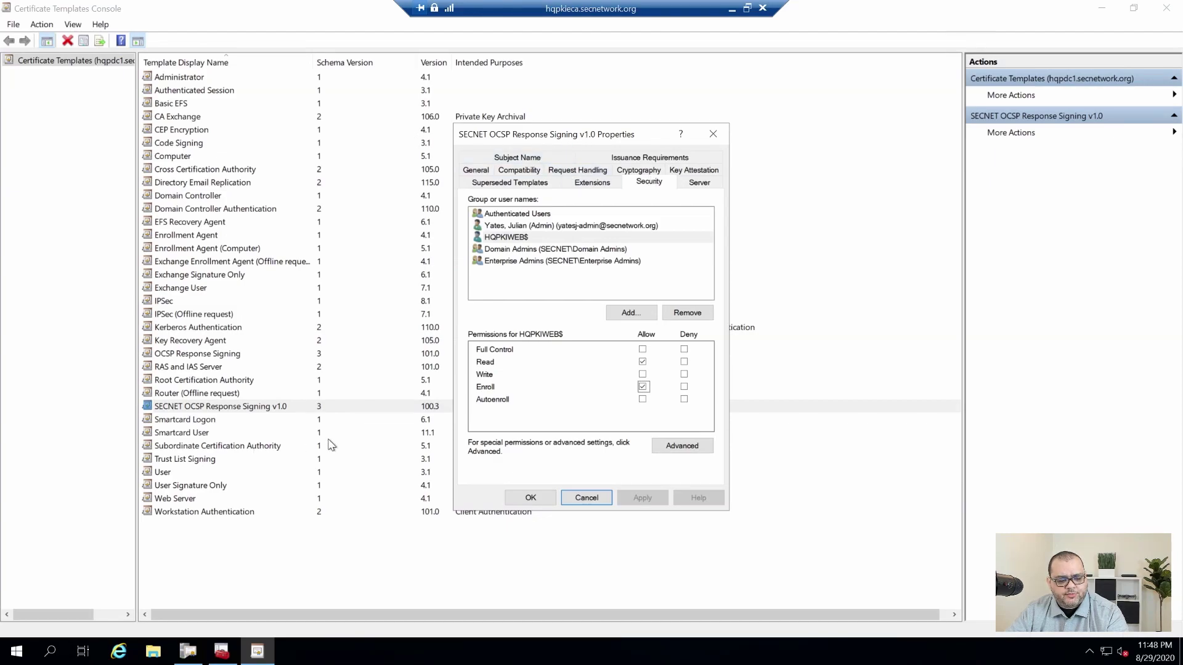
{"action": "left_click", "coordinate": [587, 497]}
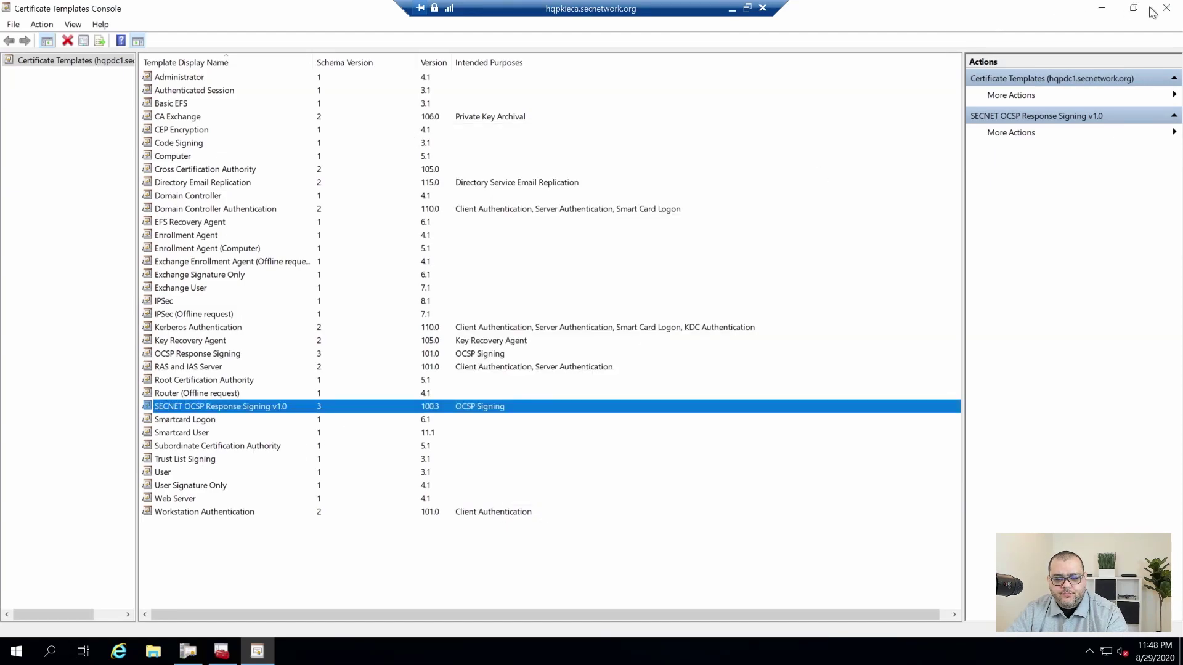